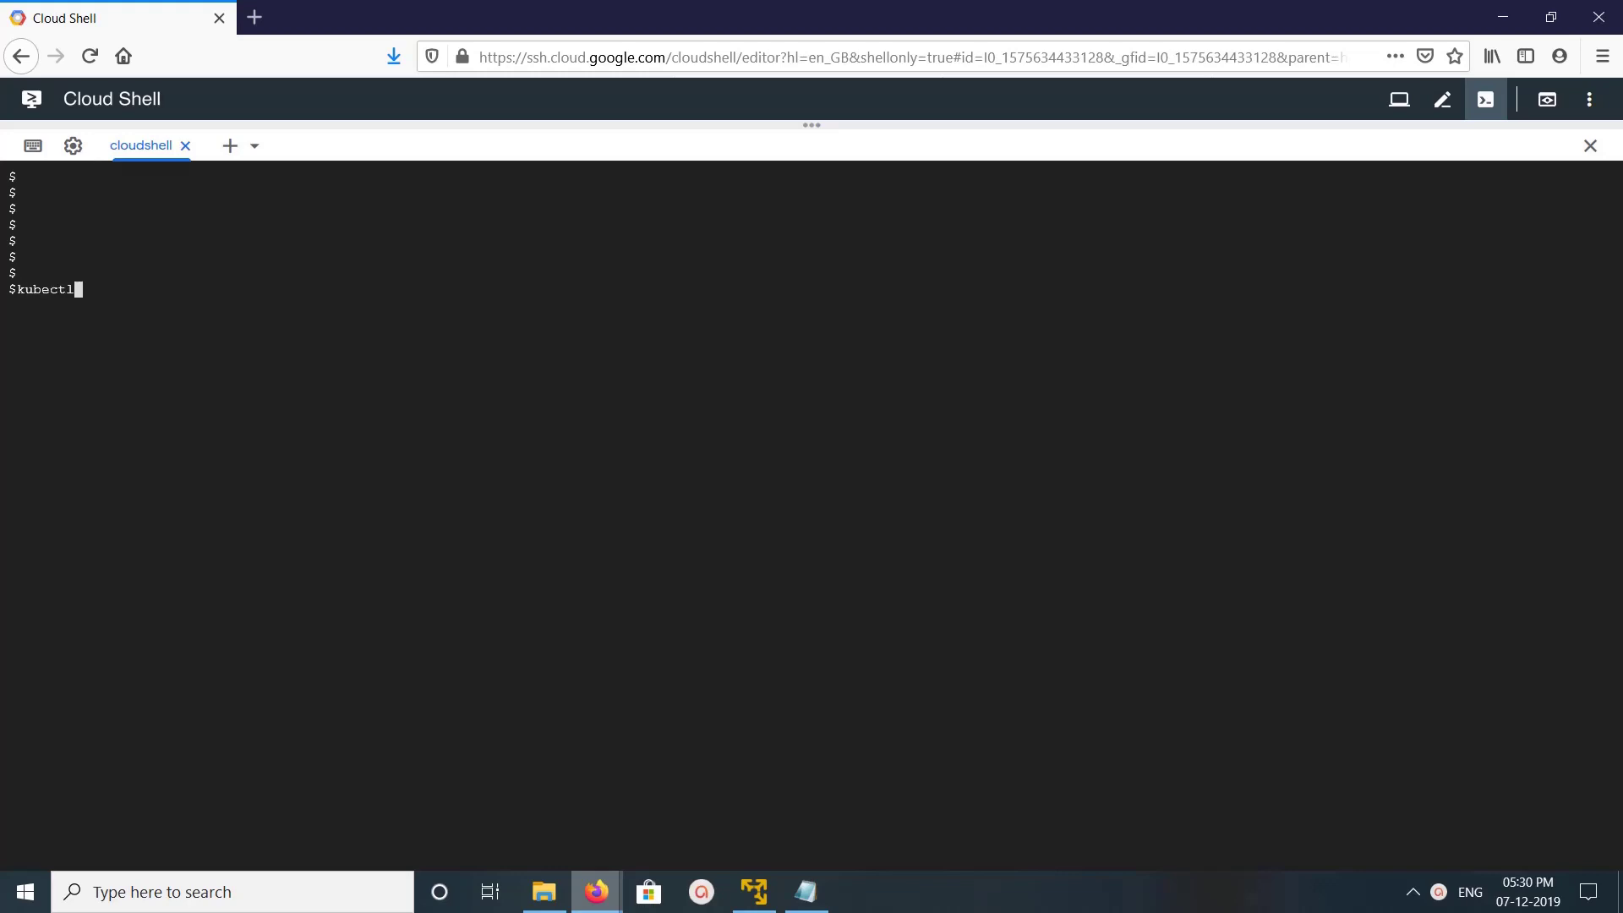
{"action": "type", "text": " get depl"}
{"action": "type", "text": "oyment"}
- Run kubectl get deployment to show jenkins-1-jenkins-deployment with one available replica
{"action": "key", "text": "Return"}
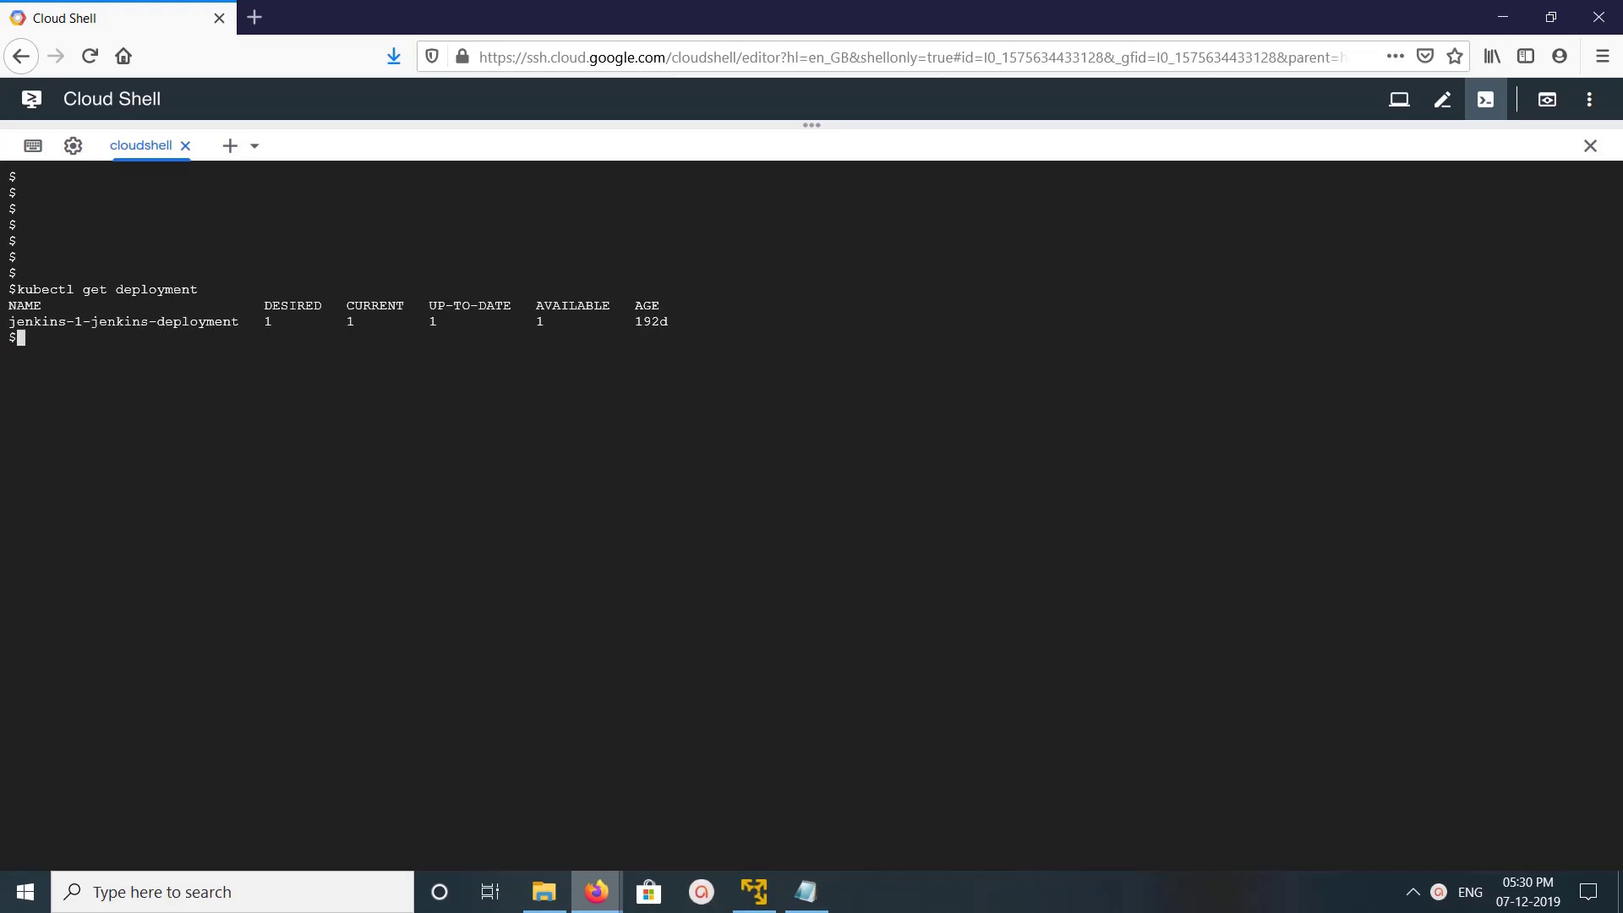
{"action": "key", "text": "Return"}
{"action": "key", "text": "Return"}
{"action": "key", "text": "Return"}
{"action": "type", "text": "kubectl edit deployment jenkins-1-jenkins-deployment"}
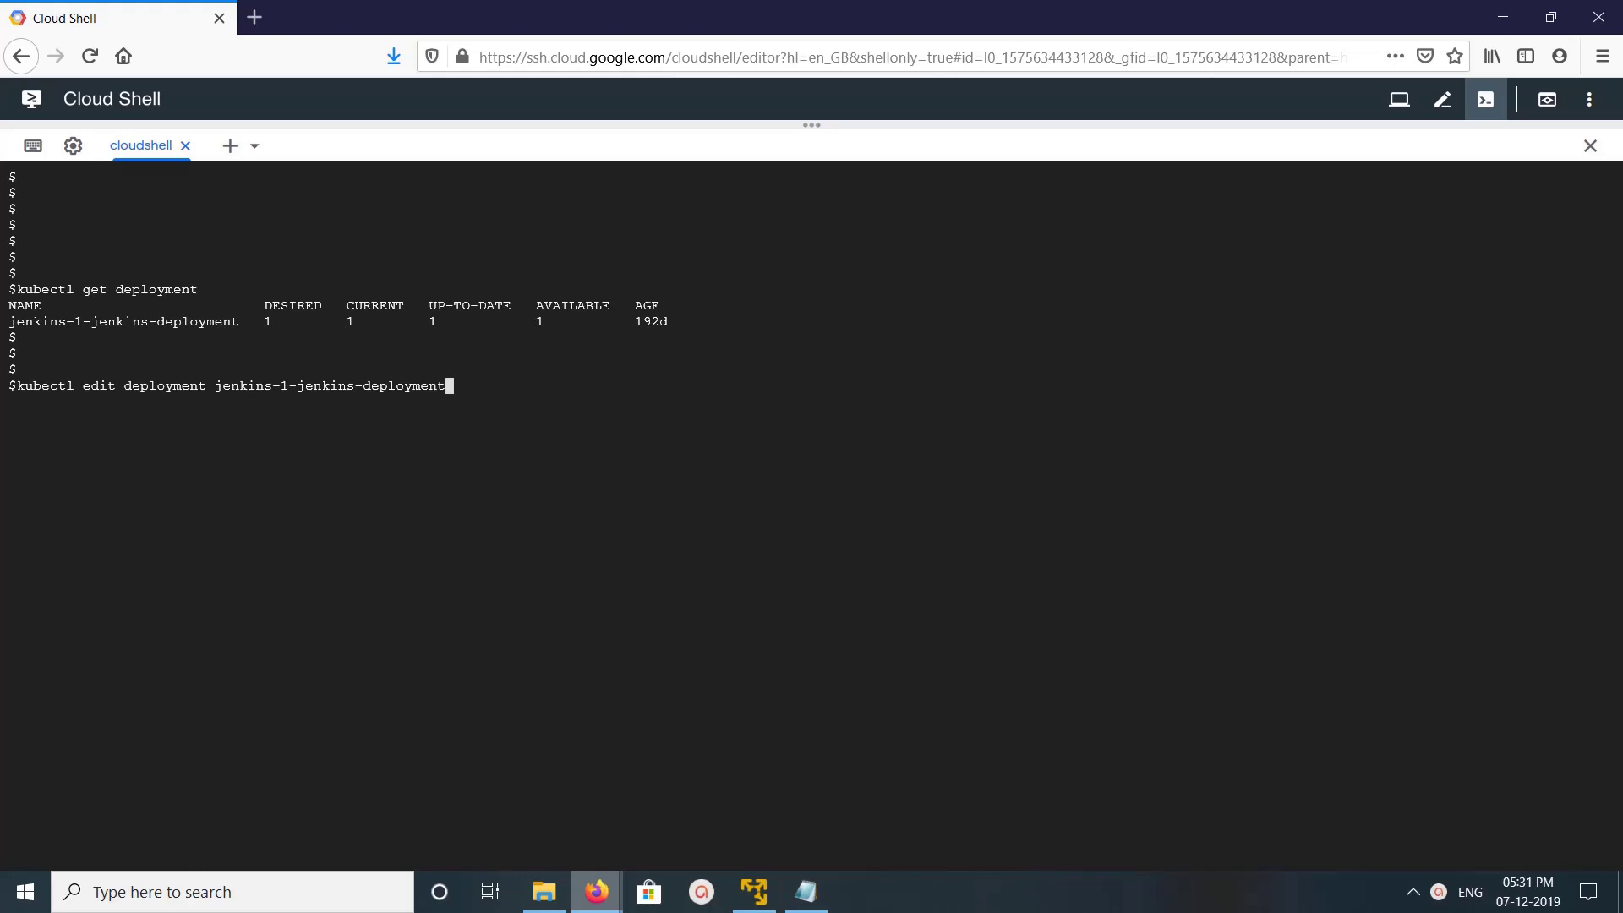
- Open the jenkins-1-jenkins-deployment manifest in vim with kubectl edit deployment
{"action": "key", "text": "Return"}
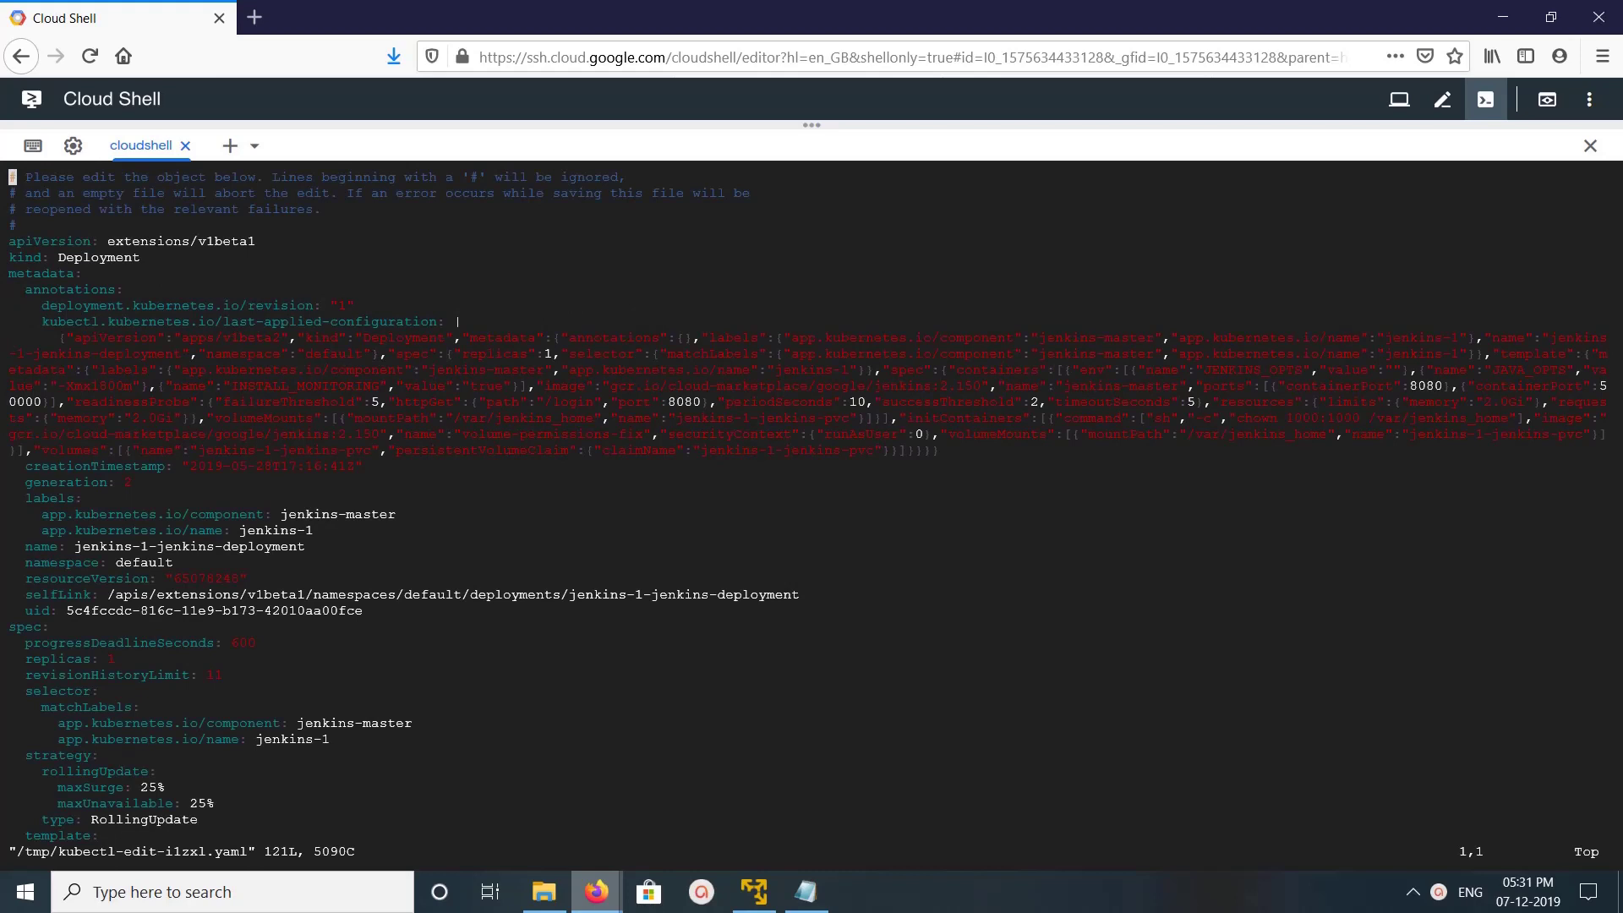
- In the deployment manifest, change progressDeadlineSeconds from 600 to 601
{"action": "key", "text": "Down"}
{"action": "key", "text": "Down"}
{"action": "key", "text": "Down"}
{"action": "key", "text": "Down"}
{"action": "key", "text": "Down"}
{"action": "key", "text": "Down"}
{"action": "key", "text": "Down"}
{"action": "key", "text": "Down"}
{"action": "key", "text": "Down"}
{"action": "key", "text": "Down"}
{"action": "key", "text": "Up"}
{"action": "key", "text": "Up"}
{"action": "key", "text": "Up"}
{"action": "key", "text": "Up"}
{"action": "key", "text": "Up"}
{"action": "key", "text": "Right"}
{"action": "key", "text": "Right"}
{"action": "key", "text": "Right"}
{"action": "key", "text": "Right"}
{"action": "key", "text": "Right"}
{"action": "key", "text": "Right"}
{"action": "key", "text": "Right"}
{"action": "key", "text": "Right"}
{"action": "key", "text": "Right"}
{"action": "key", "text": "Right"}
{"action": "key", "text": "a"}
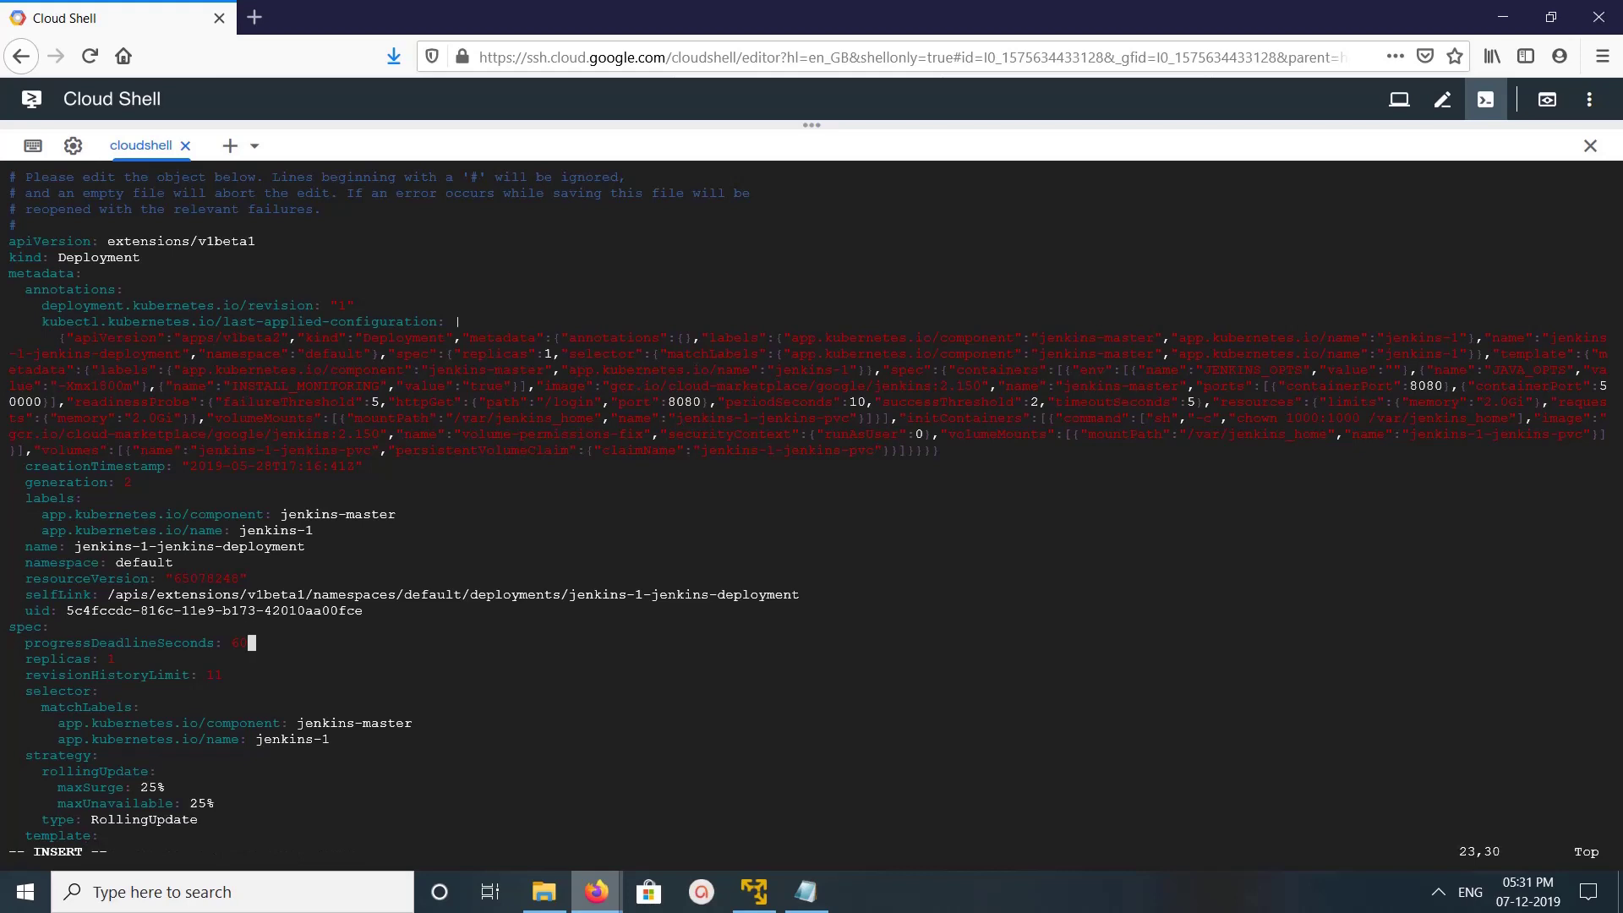
{"action": "key", "text": "Escape"}
{"action": "type", "text": ":w"}
{"action": "type", "text": "q"}
- Save with :wq and see 'deployment.extensions/jenkins-1-jenkins-deployment edited' confirmed
{"action": "key", "text": "Return"}
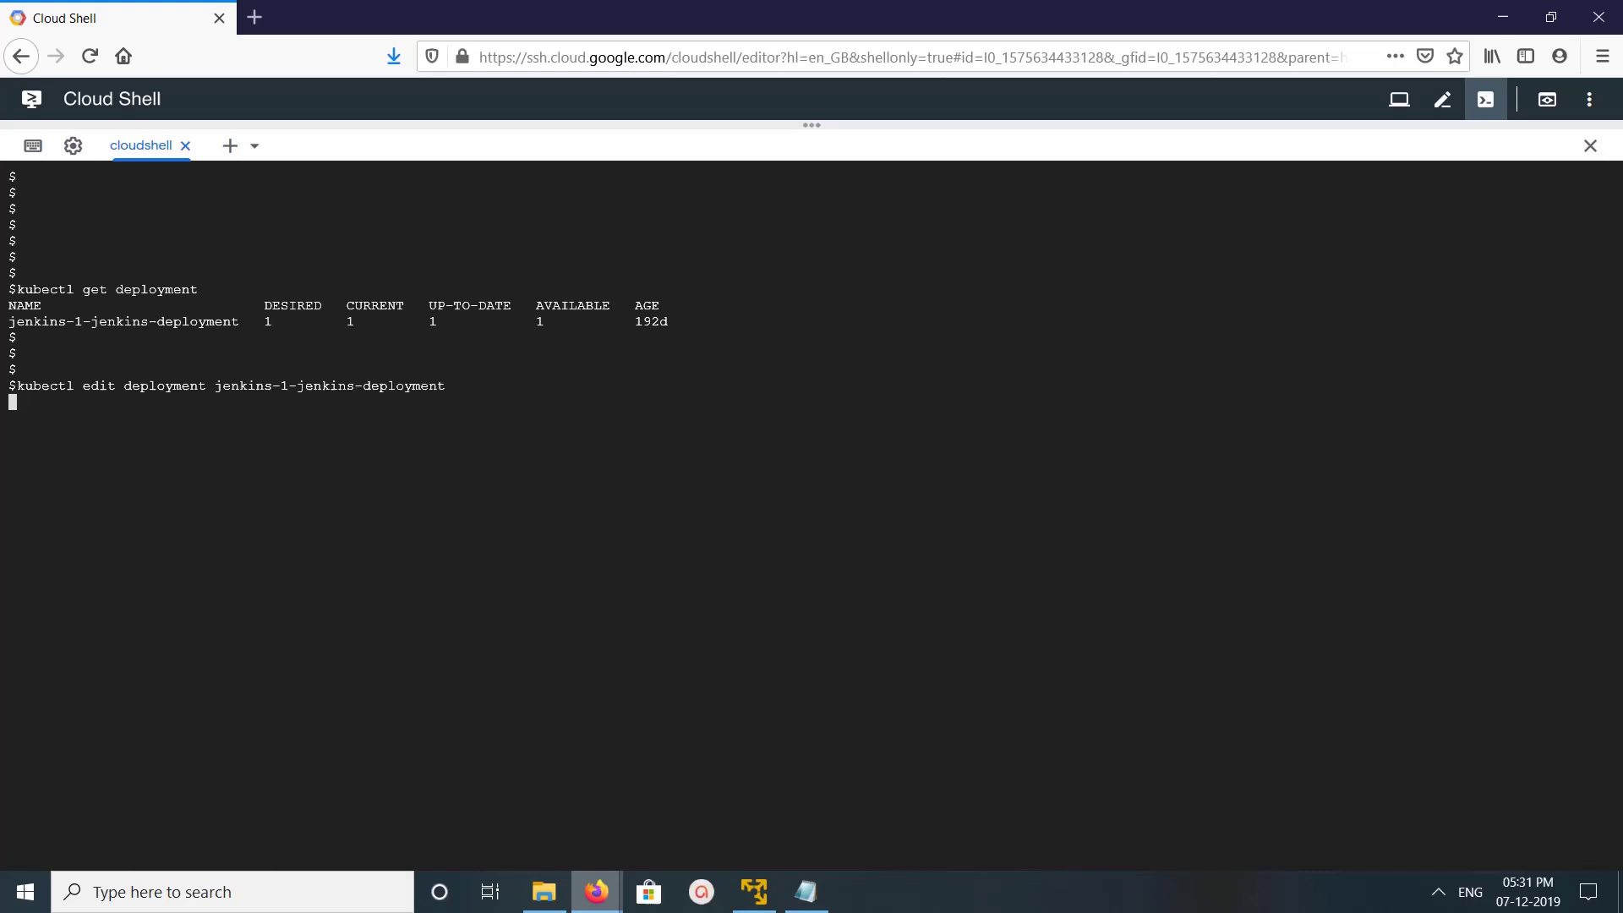
{"action": "key", "text": "Return"}
{"action": "key", "text": "Return"}
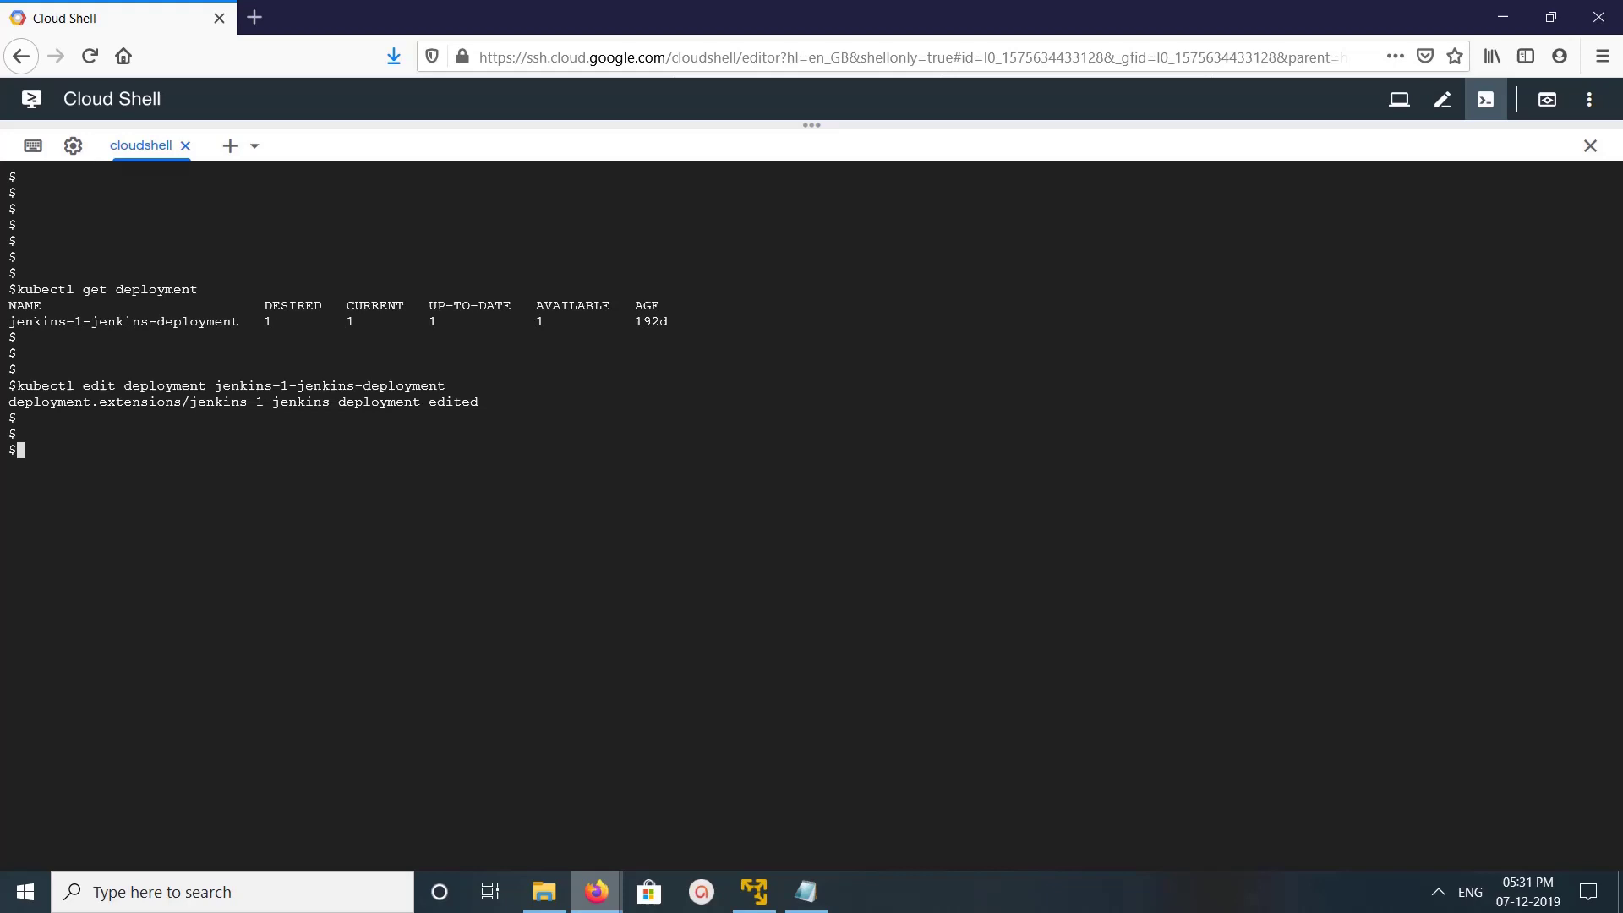
{"action": "key", "text": "Return"}
{"action": "key", "text": "Return"}
{"action": "left_click_drag", "start_coordinate": [444, 385], "coordinate": [214, 386]}
{"action": "key", "text": "Return"}
{"action": "key", "text": "Return"}
{"action": "type", "text": "po"}
- Run kubectl get pods to list the running jenkins-1-jenkins-deployment pod
{"action": "key", "text": "BackSpace"}
{"action": "key", "text": "BackSpace"}
{"action": "type", "text": "ku"}
{"action": "type", "text": "bectl get"}
{"action": "type", "text": " pods"}
{"action": "key", "text": "Return"}
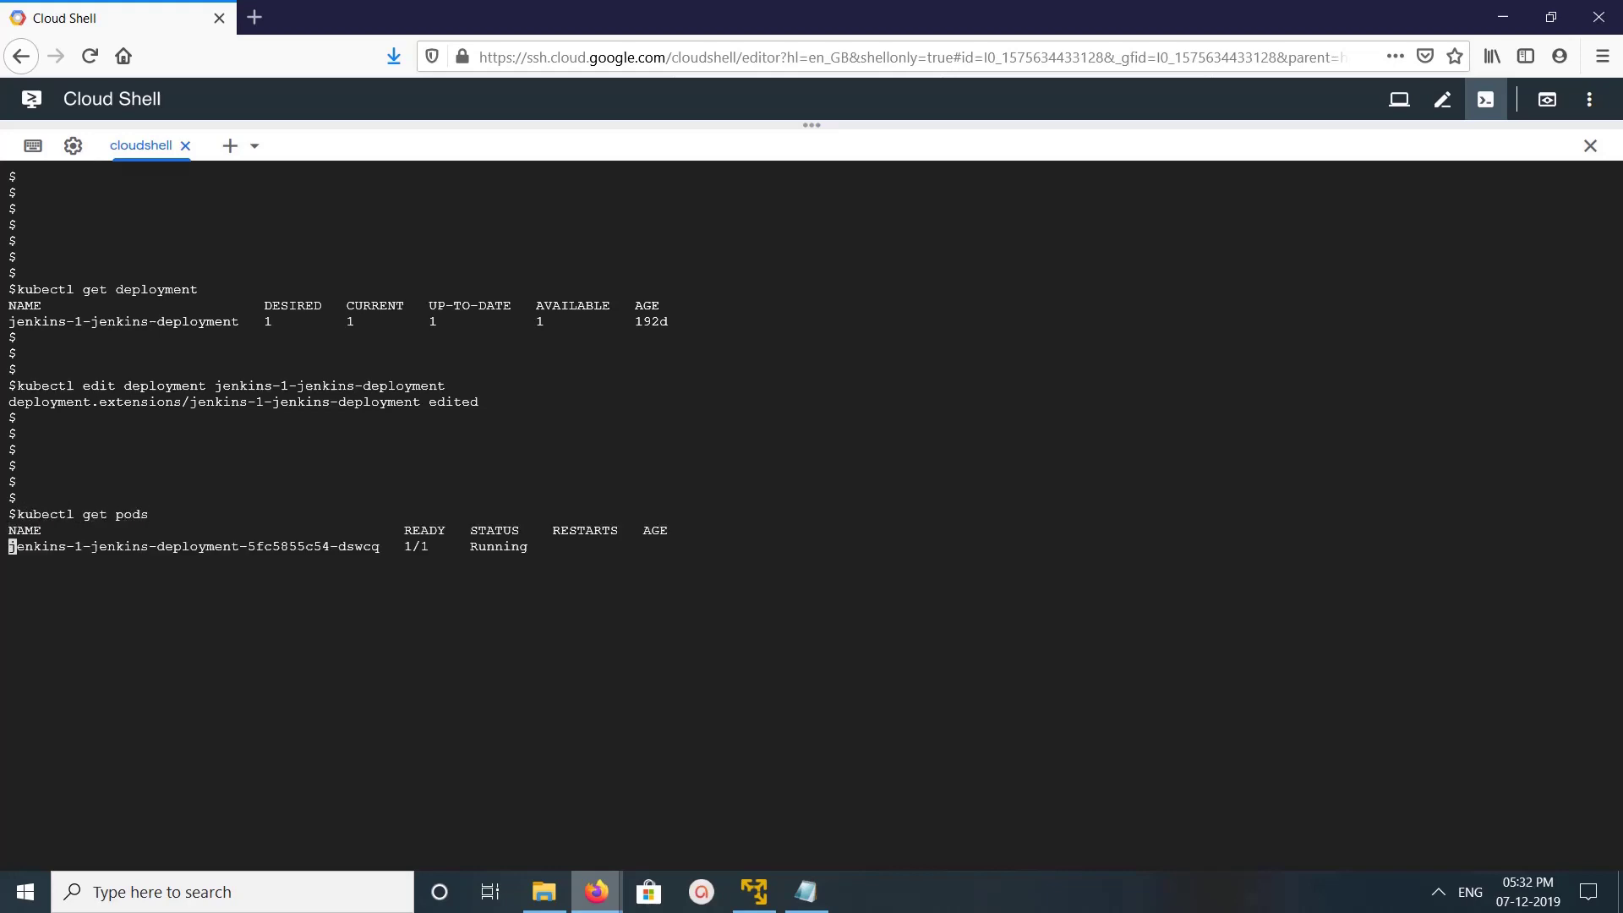
{"action": "key", "text": "Return"}
{"action": "key", "text": "Return"}
- Open the Jenkins pod by its copied name with kubectl edit pods, then exit via :q!
{"action": "key", "text": "Up"}
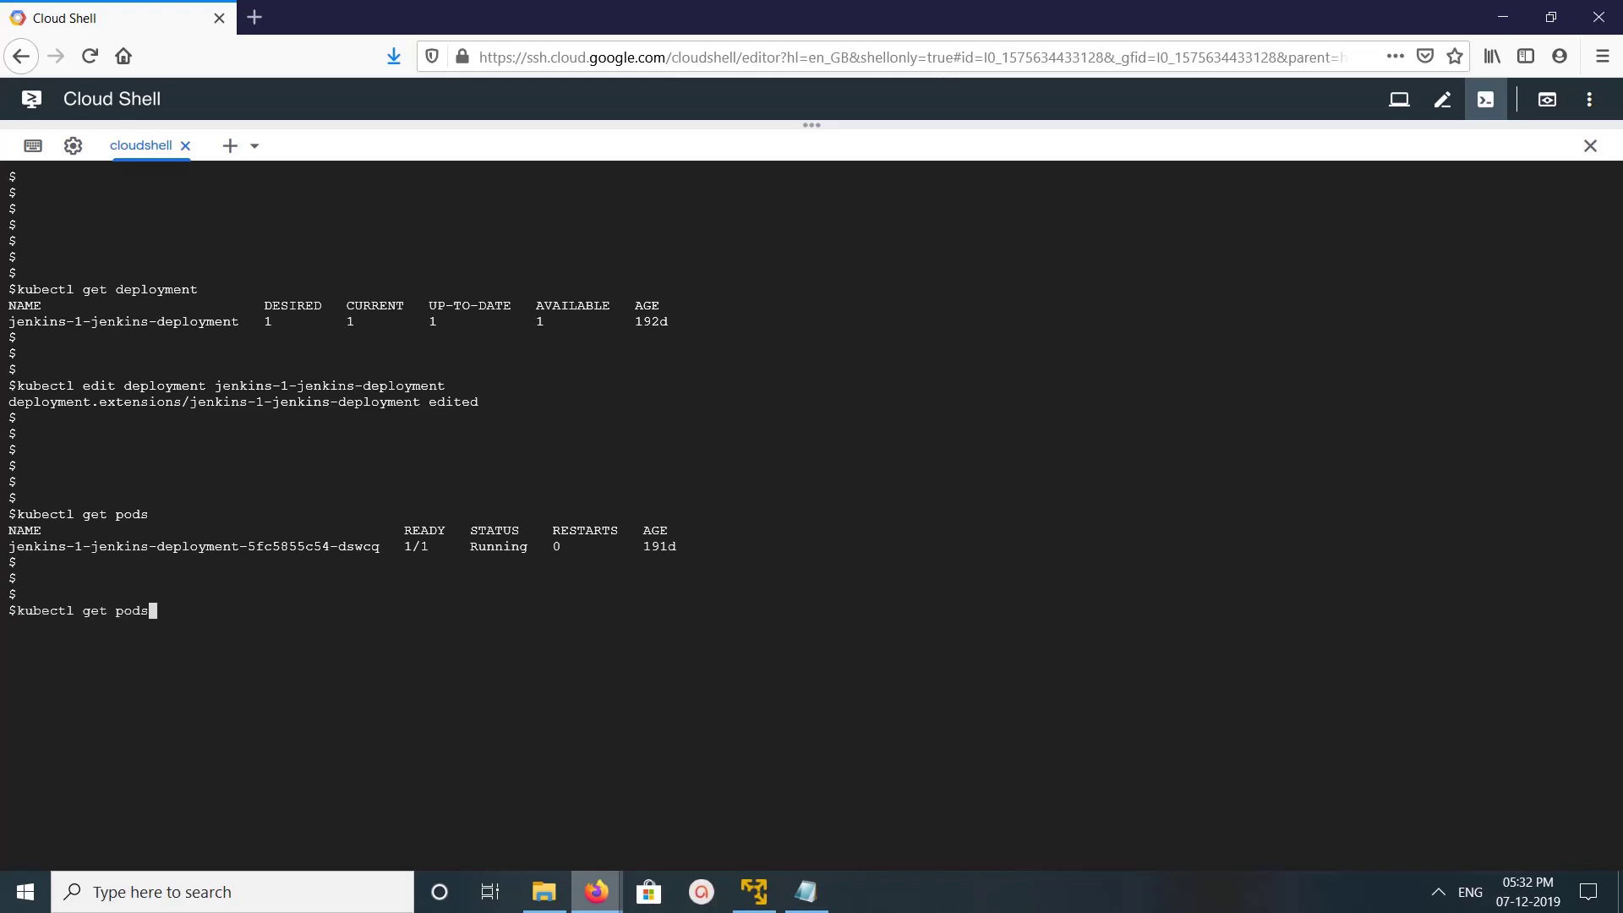
{"action": "key", "text": "Left"}
{"action": "key", "text": "Left"}
{"action": "key", "text": "Left"}
{"action": "key", "text": "Left"}
{"action": "key", "text": "BackSpace"}
{"action": "key", "text": "BackSpace"}
{"action": "key", "text": "BackSpace"}
{"action": "key", "text": "BackSpace"}
{"action": "type", "text": "edit"}
{"action": "key", "text": "Right"}
{"action": "key", "text": "End"}
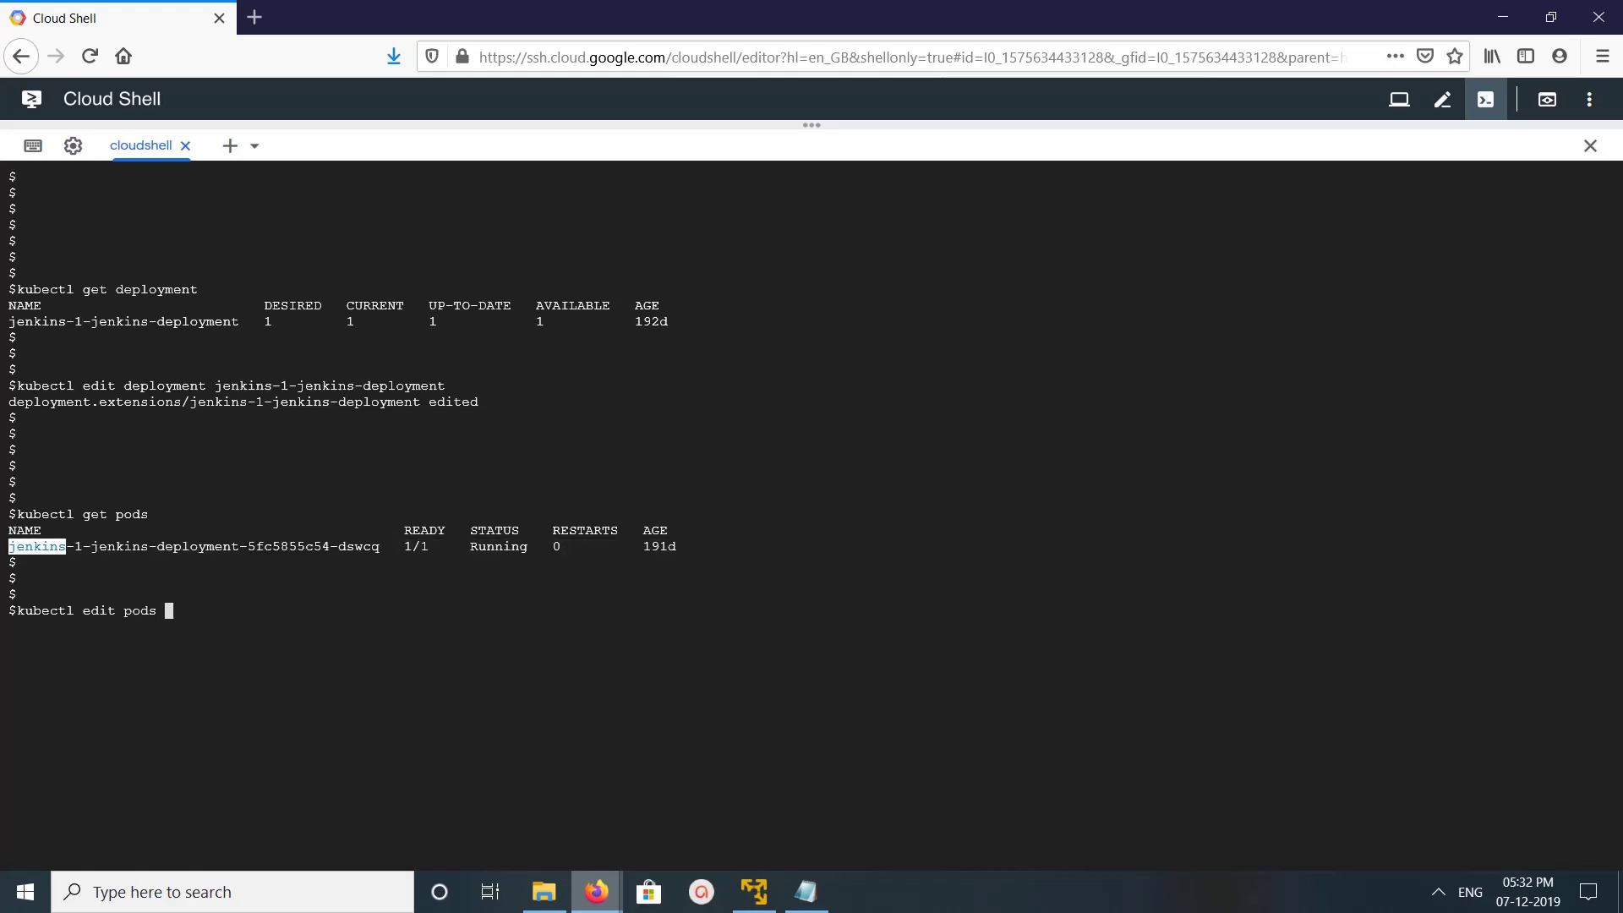
{"action": "left_click_drag", "start_coordinate": [11, 546], "coordinate": [379, 547]}
{"action": "type", "text": "jenkins-1-jenkins-deployment-5fc5855c54-dswcq"}
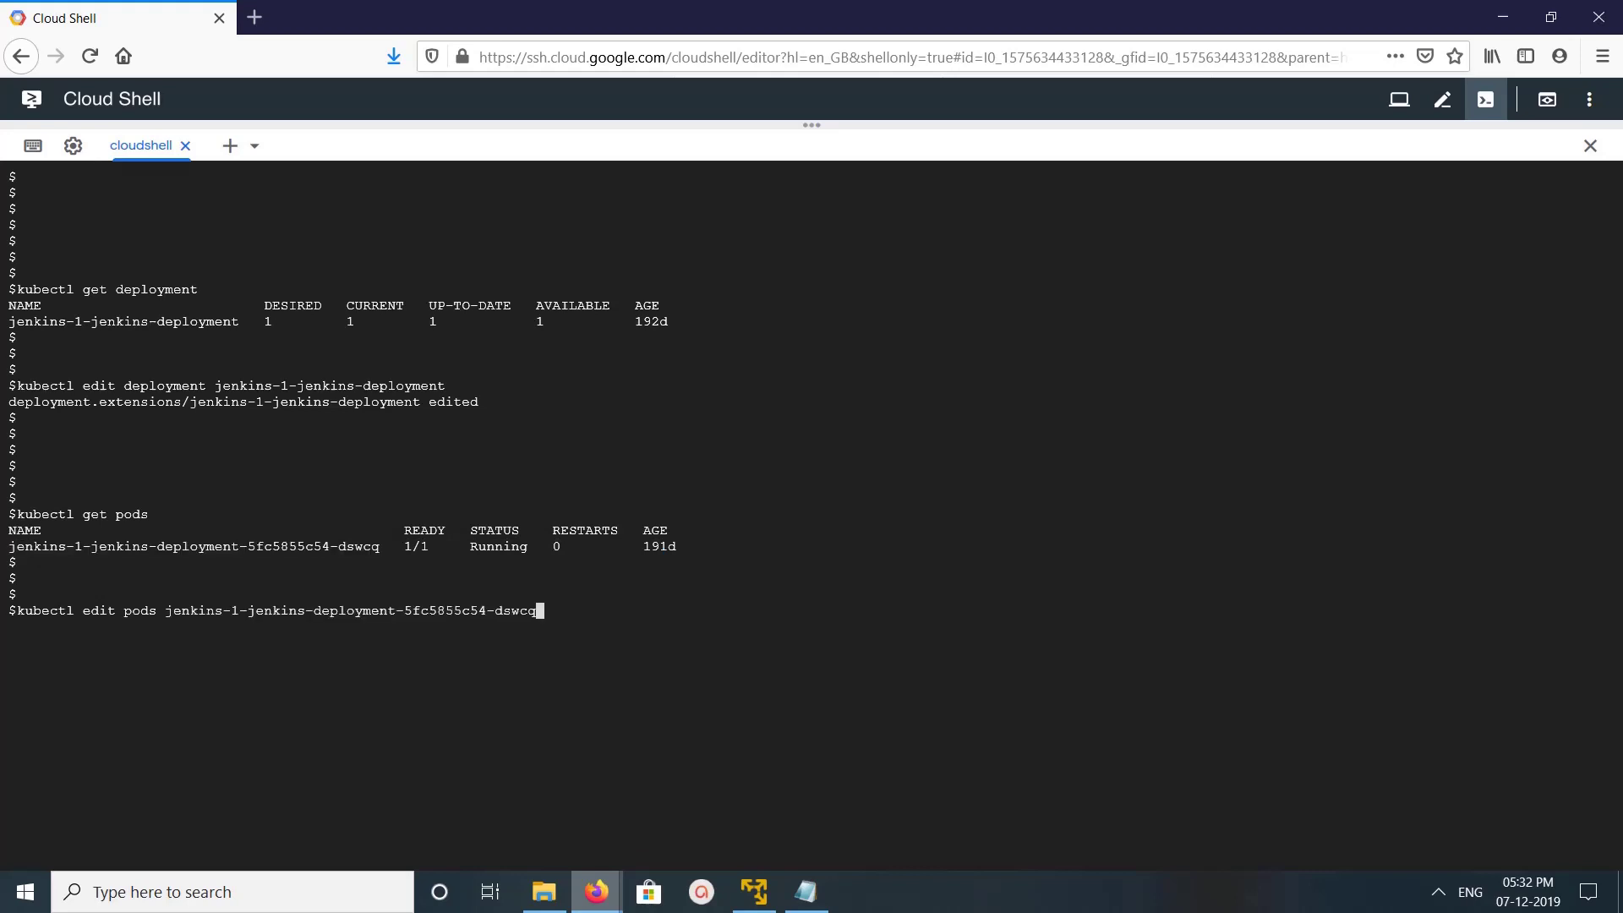
{"action": "key", "text": "Return"}
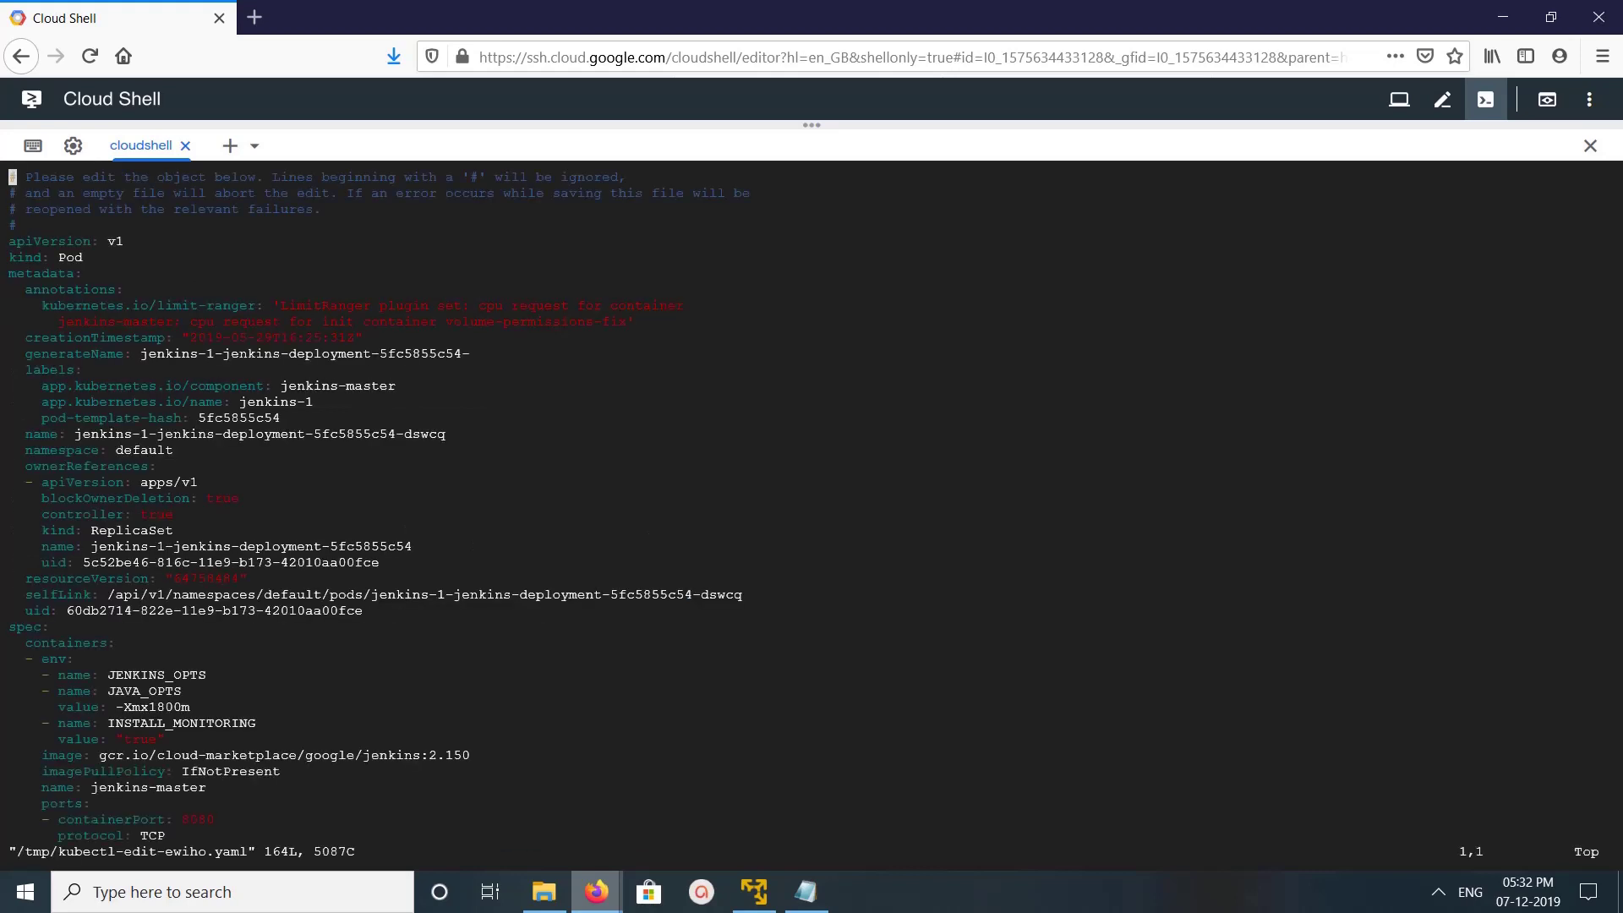
{"action": "type", "text": ":q!"}
{"action": "key", "text": "Return"}
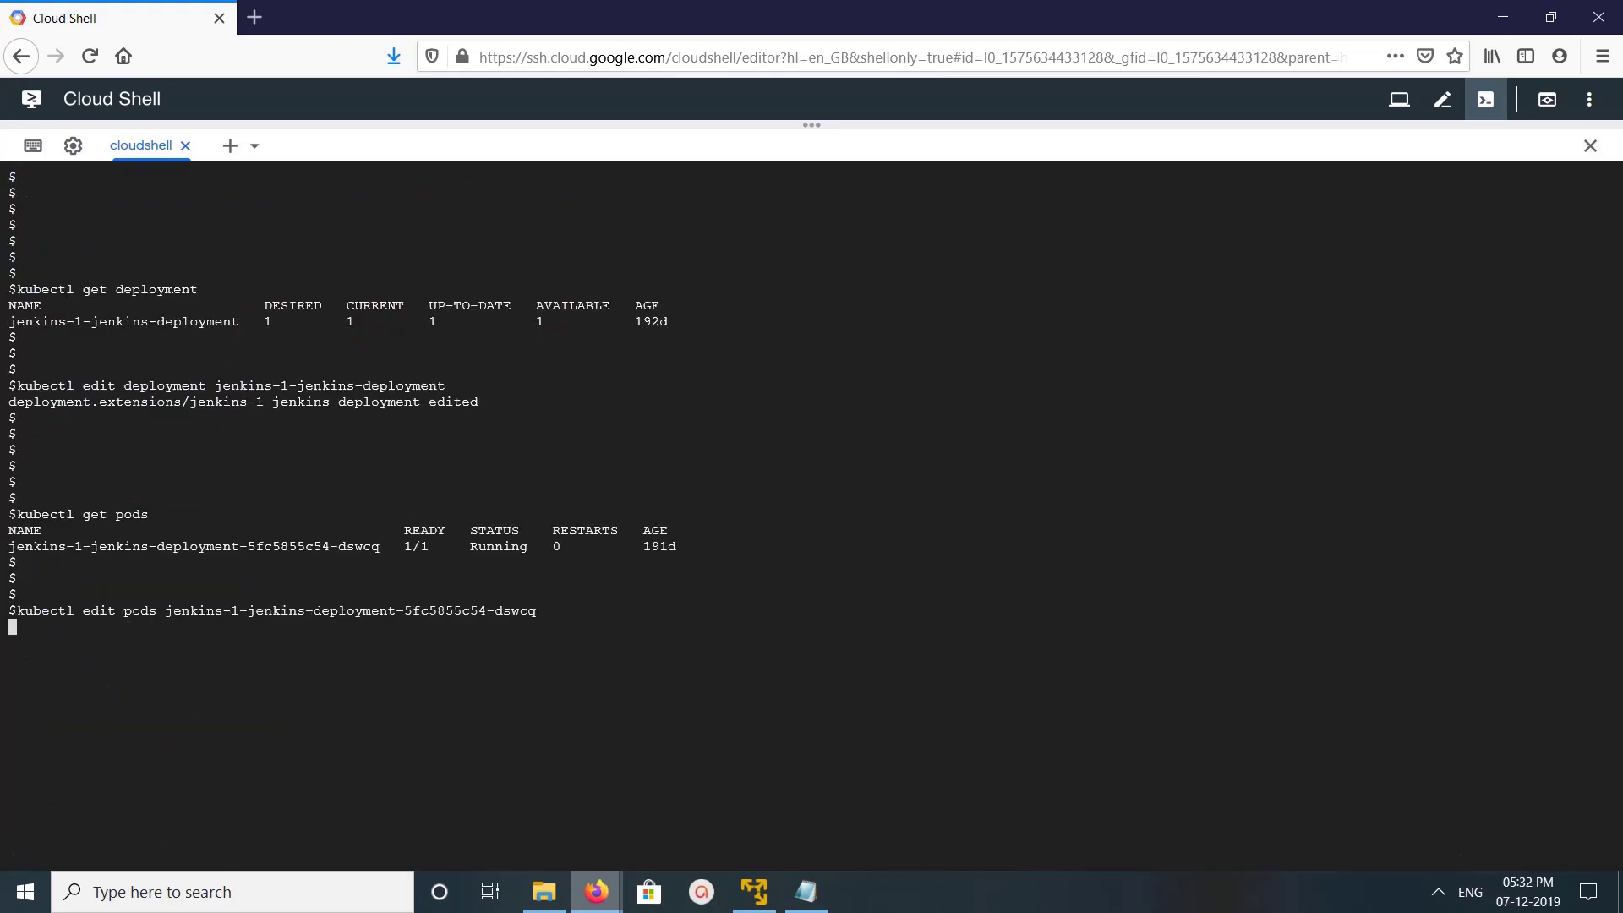